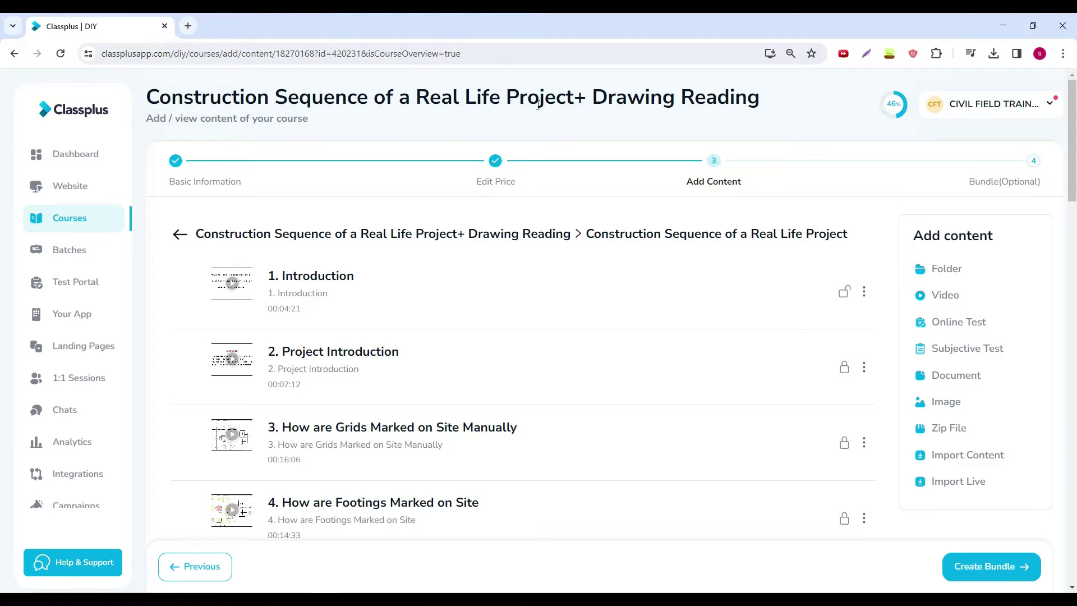
scroll(497, 248, "down", 1)
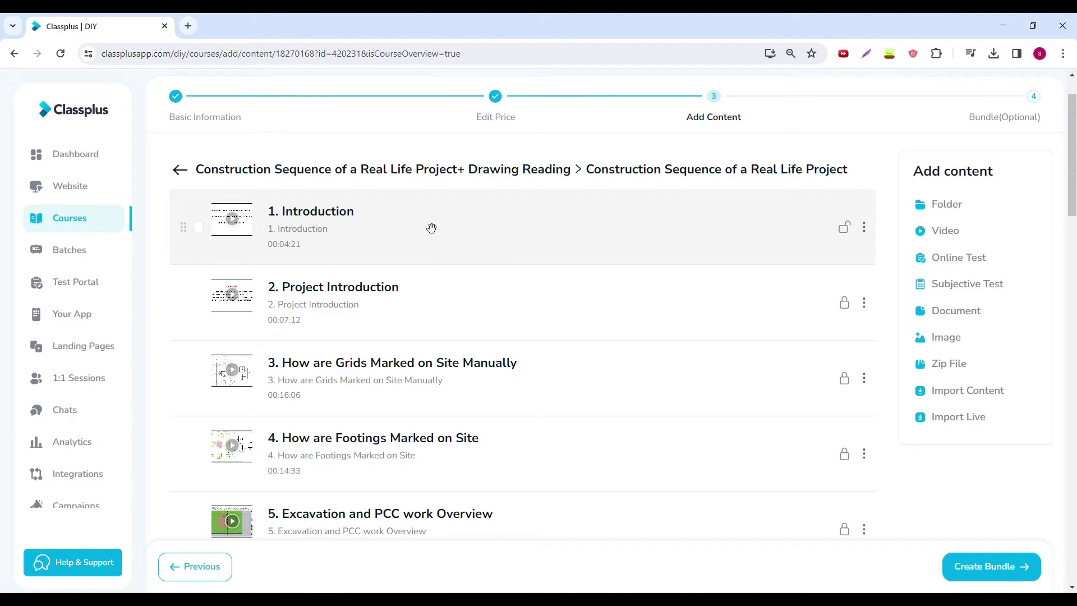
scroll(496, 229, "down", 2)
scroll(471, 236, "down", 1)
scroll(458, 240, "down", 2)
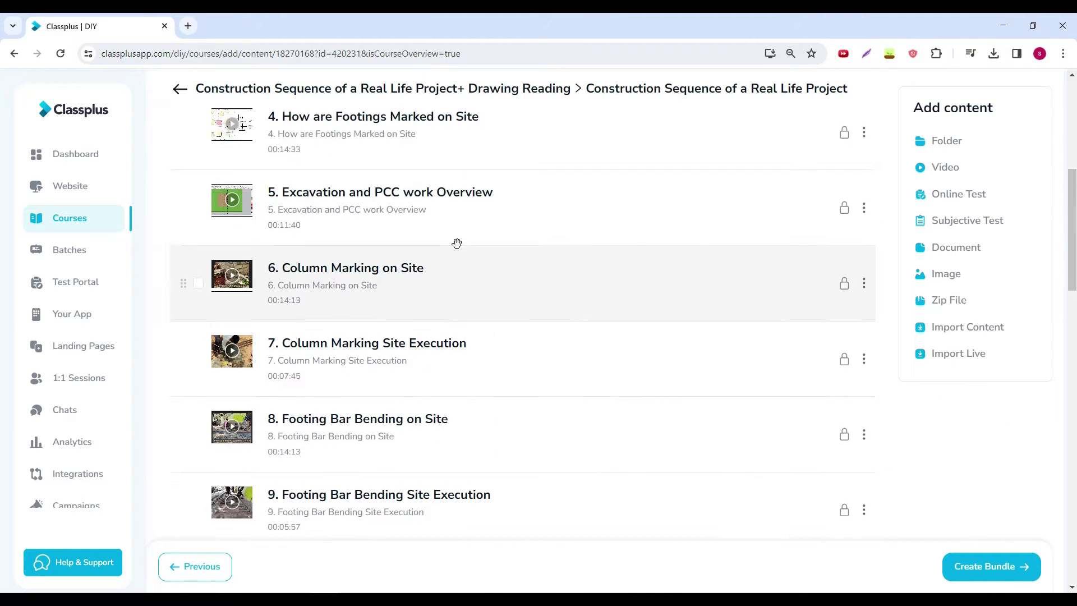
scroll(457, 243, "up", 2)
scroll(438, 252, "up", 2)
scroll(404, 287, "up", 1)
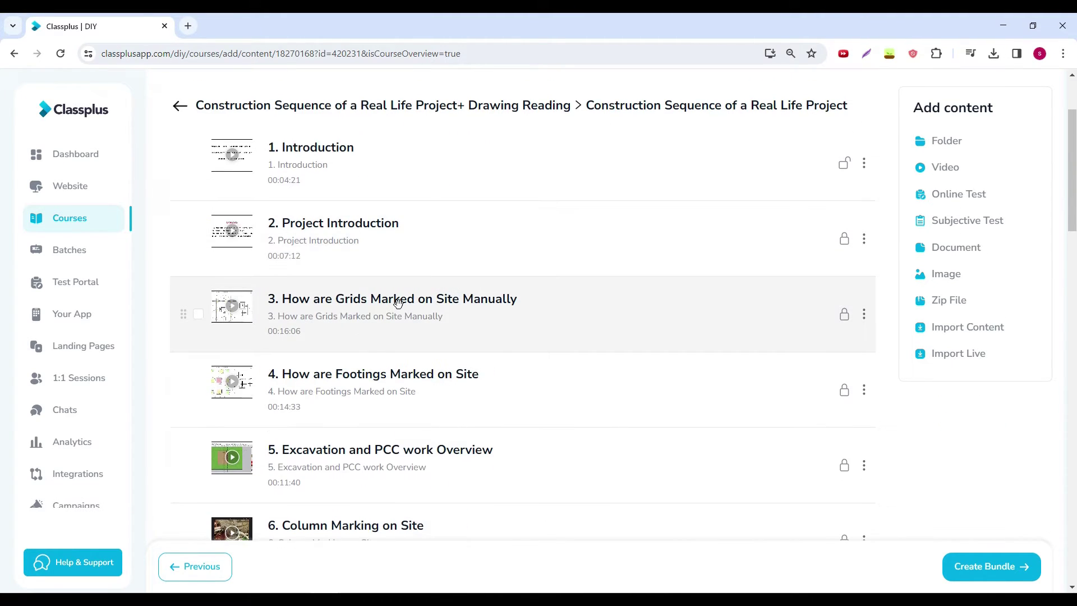
scroll(399, 303, "down", 1)
scroll(399, 303, "down", 2)
scroll(398, 299, "down", 1)
scroll(370, 295, "down", 1)
scroll(366, 293, "down", 1)
scroll(361, 295, "down", 1)
scroll(360, 311, "down", 2)
scroll(359, 320, "down", 1)
scroll(348, 316, "down", 1)
scroll(349, 311, "down", 2)
scroll(361, 177, "down", 1)
scroll(406, 253, "down", 1)
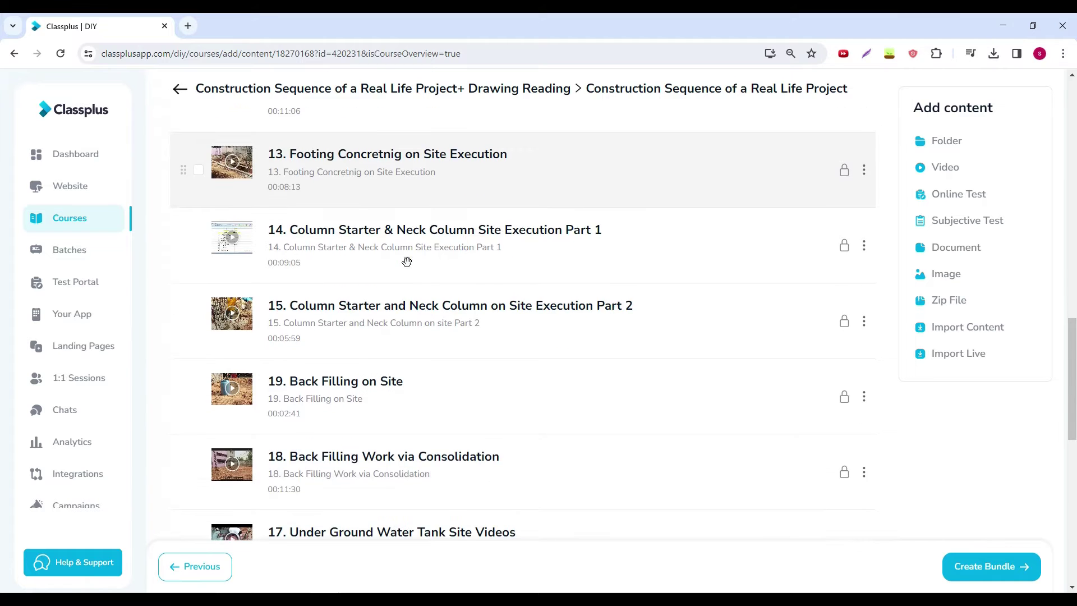
scroll(406, 262, "down", 3)
scroll(406, 262, "down", 3)
scroll(407, 261, "down", 3)
scroll(406, 262, "down", 1)
scroll(406, 261, "down", 1)
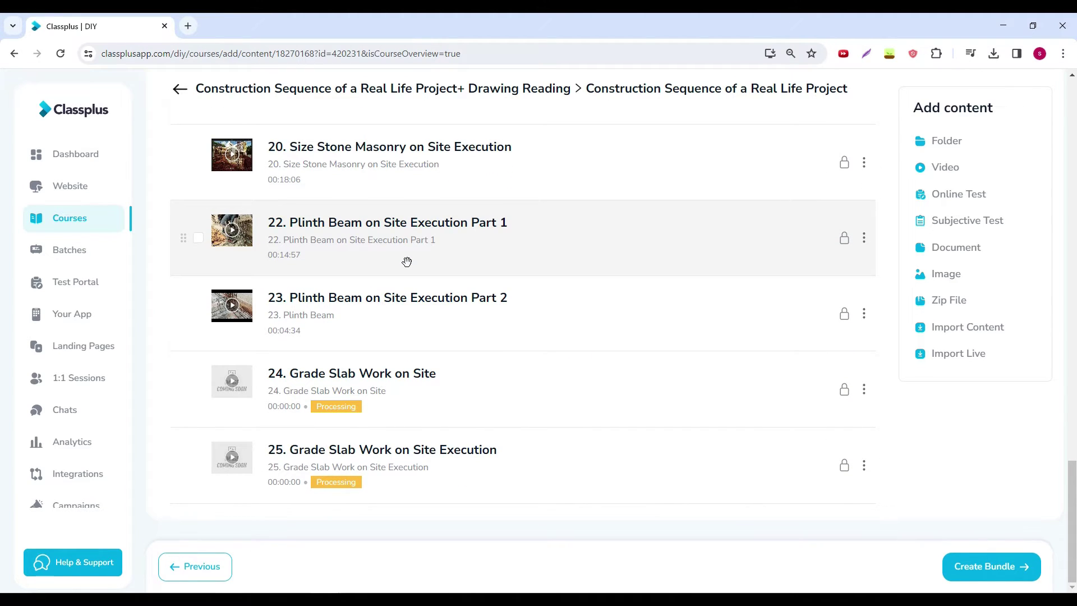
scroll(406, 262, "up", 3)
scroll(406, 262, "up", 1)
scroll(407, 261, "up", 3)
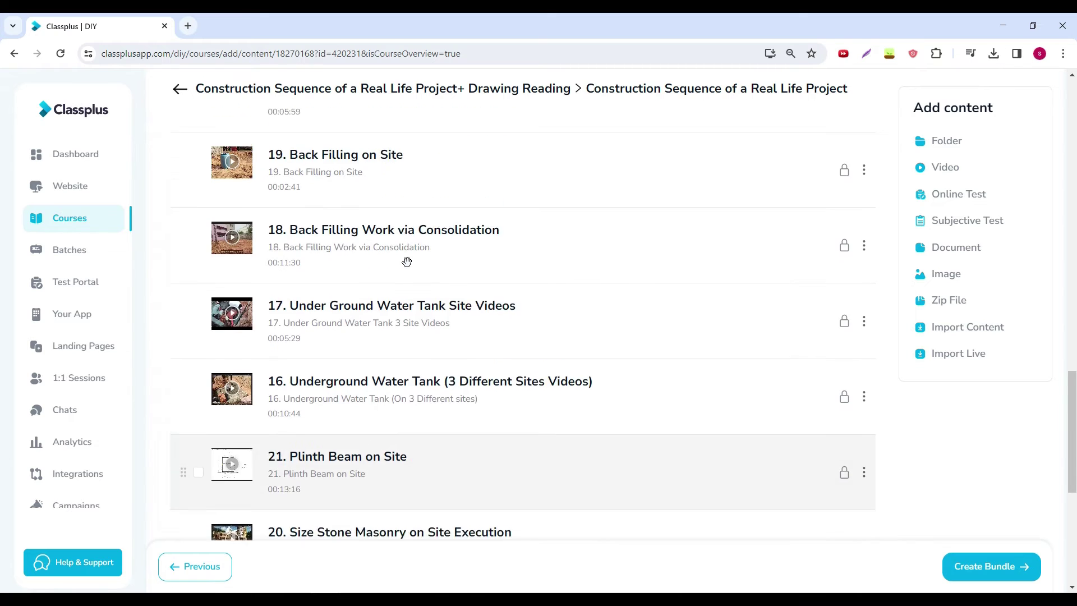
scroll(406, 262, "up", 4)
scroll(406, 261, "up", 3)
scroll(406, 262, "up", 3)
scroll(406, 262, "up", 3)
scroll(407, 261, "up", 3)
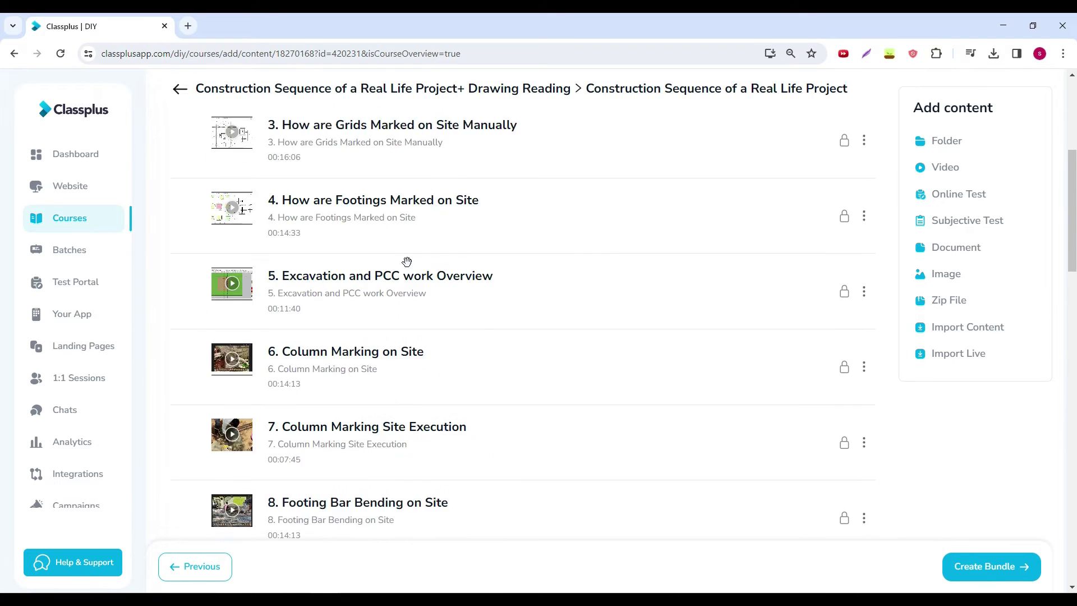
mouse_move(466, 237)
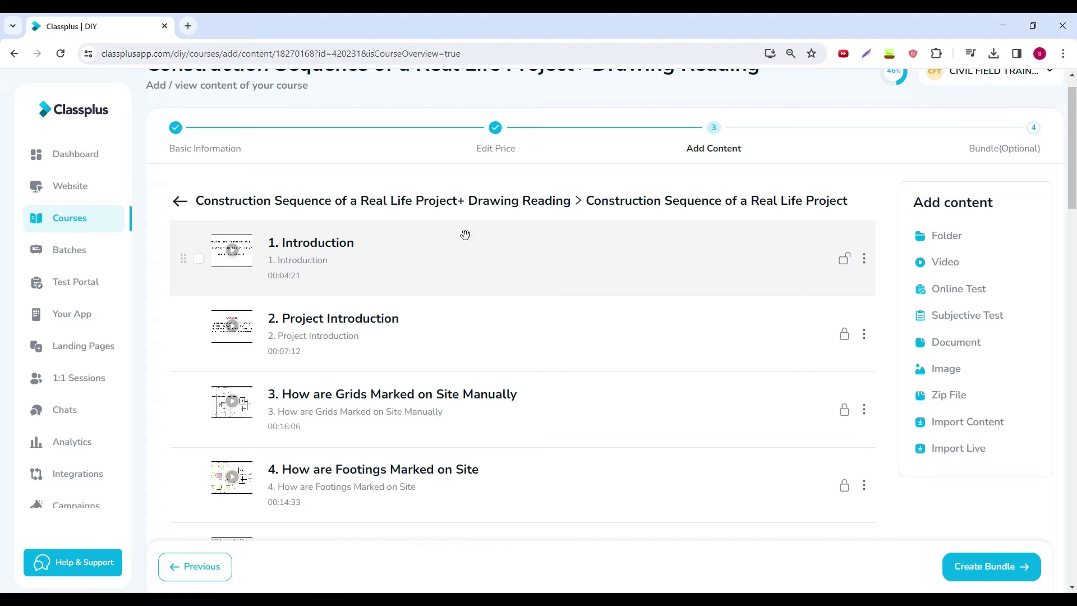
scroll(509, 248, "up", 1)
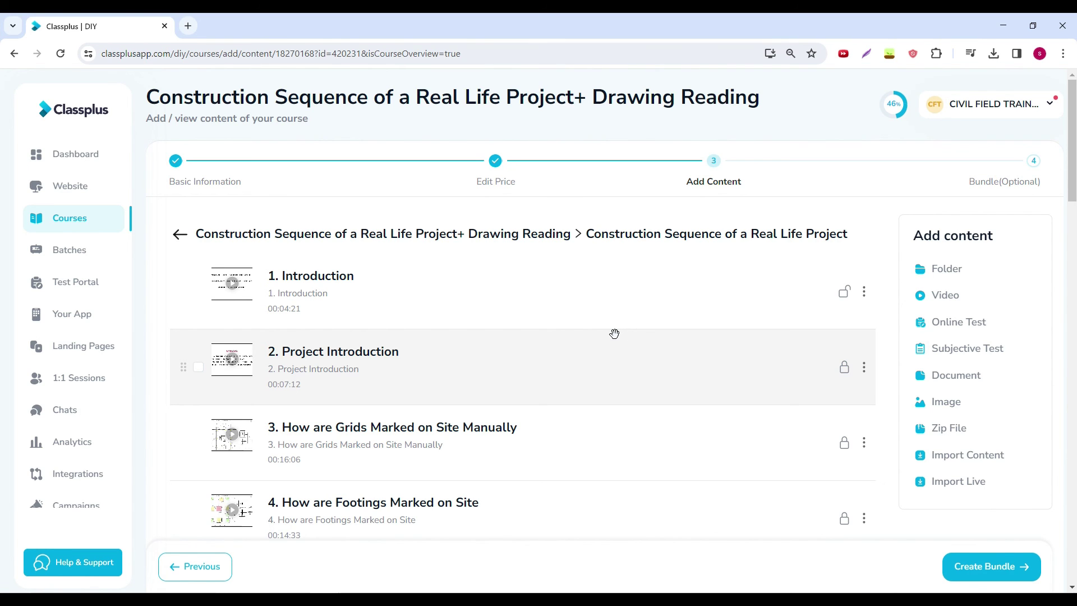
scroll(614, 333, "down", 4)
scroll(614, 333, "down", 3)
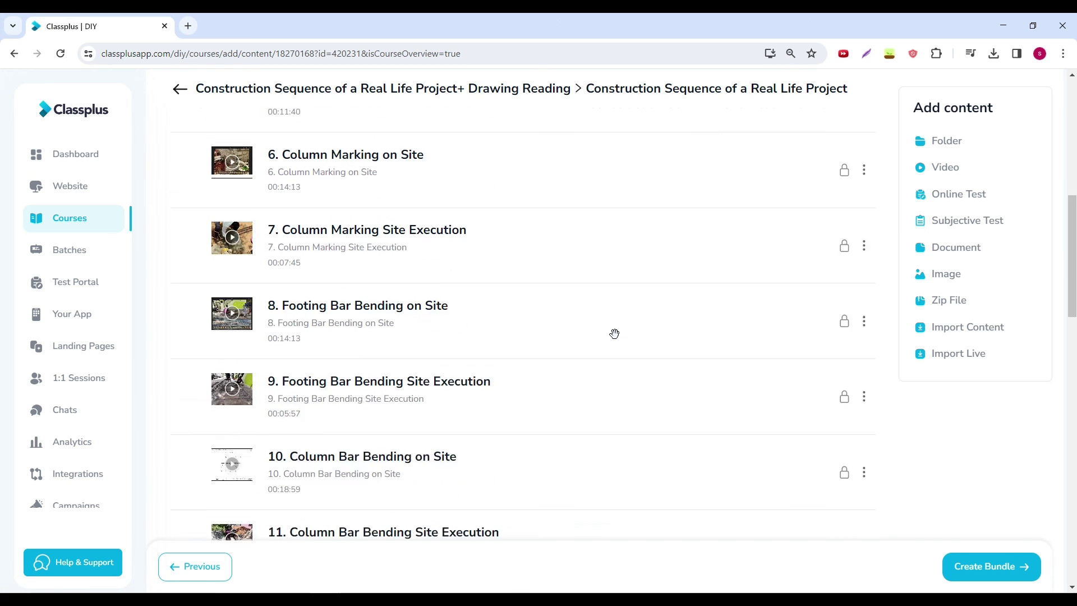
scroll(614, 334, "down", 3)
scroll(614, 333, "down", 2)
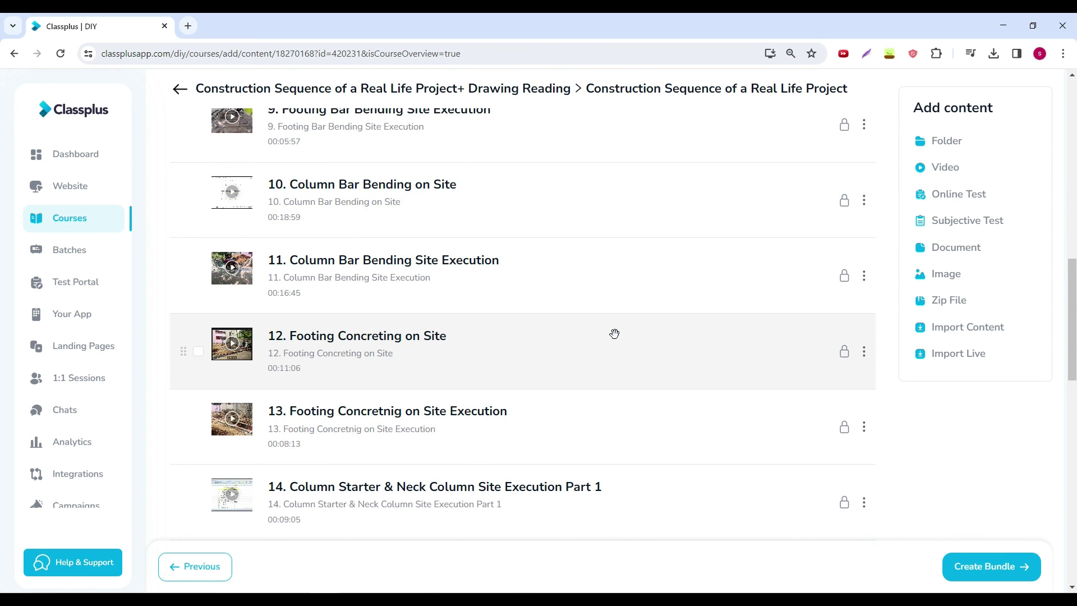